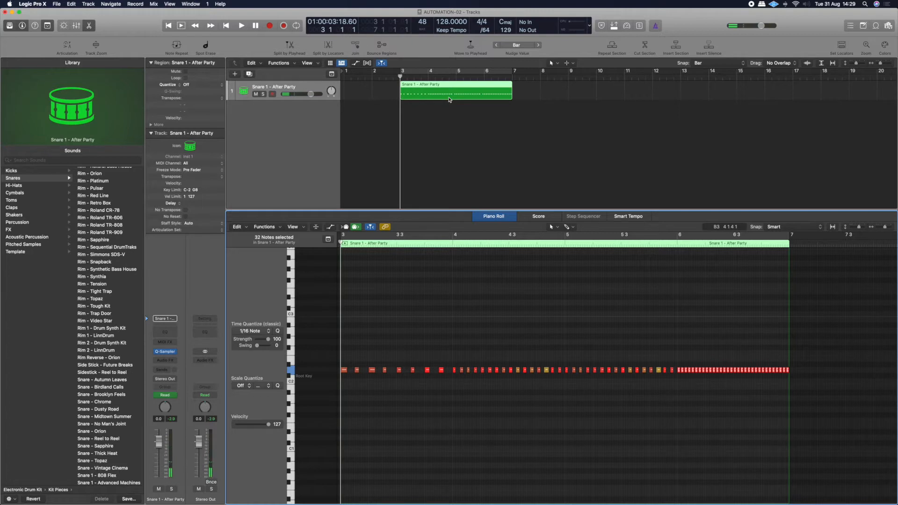
# Play the snare region, set the cycle range to it from bar 3 to bar 7, and close the piano roll.
pyautogui.press('space')
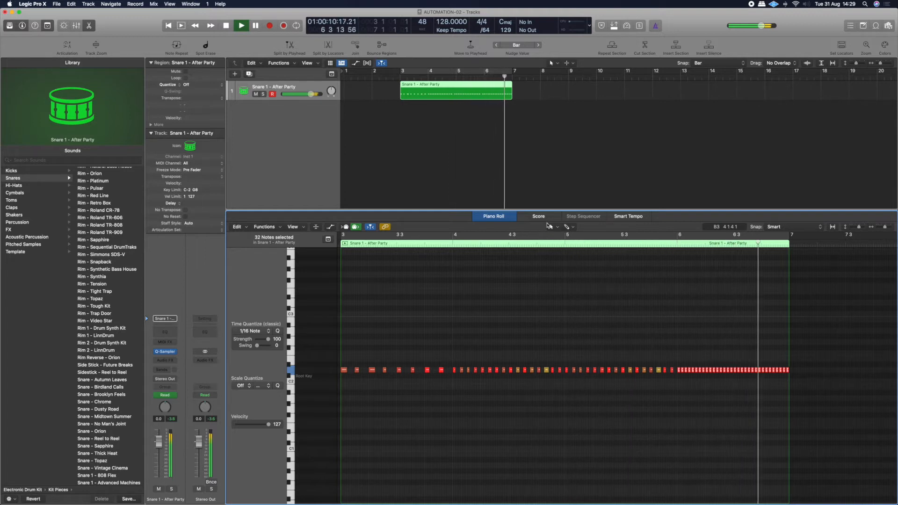
pyautogui.press('c')
pyautogui.press('e')
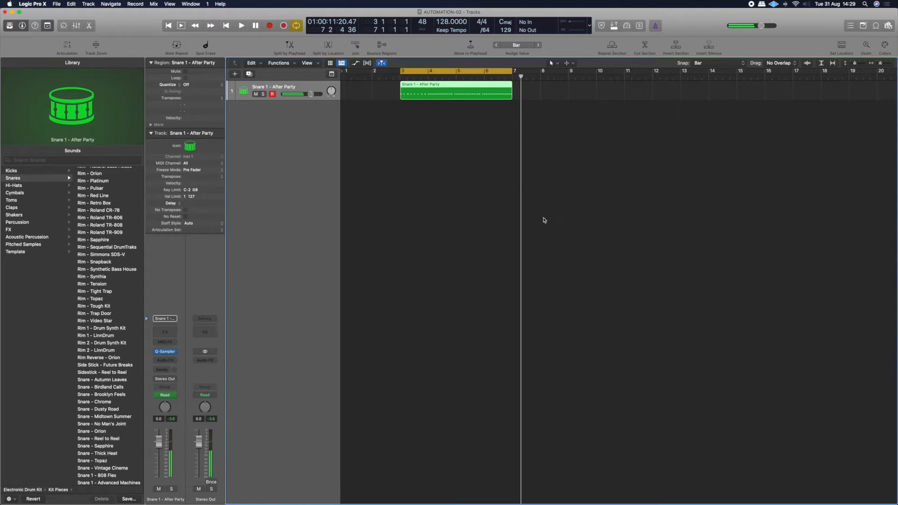
pyautogui.click(491, 208)
pyautogui.press('space')
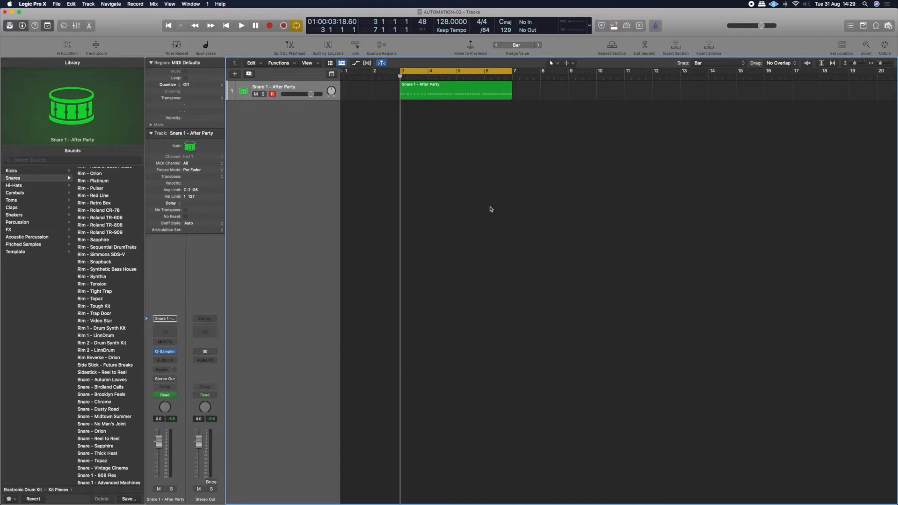
# Show the snare track's Volume automation and add points at the region's start (bar 3) and end (bar 7).
pyautogui.press('a')
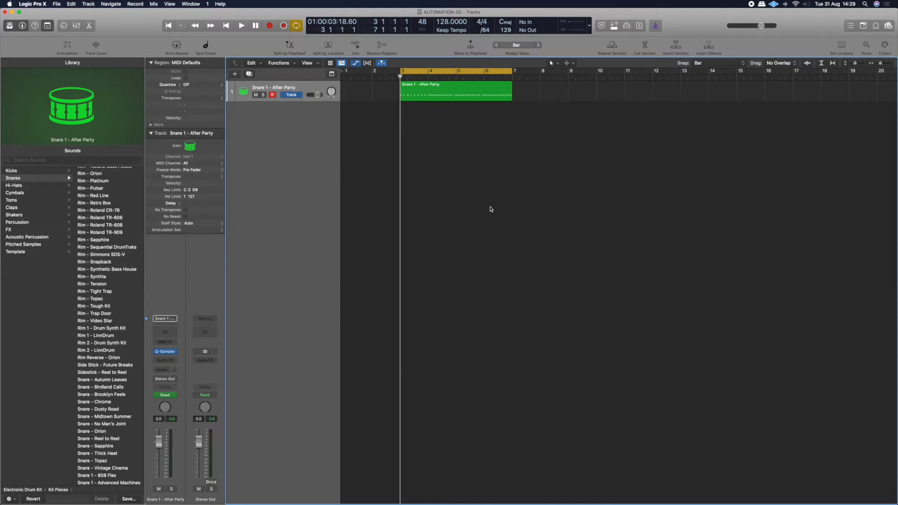
pyautogui.press('super+Right')
pyautogui.press('super+Left')
pyautogui.press('super+Left')
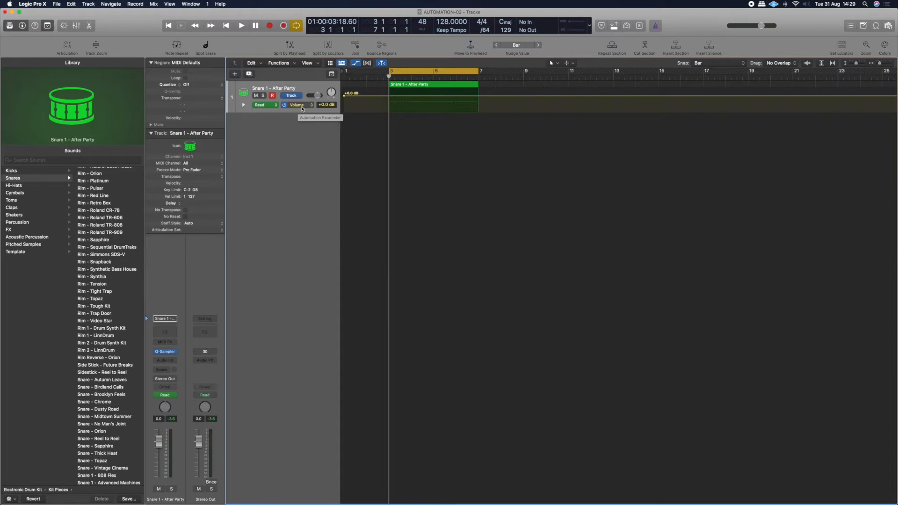
pyautogui.press('super+Right')
pyautogui.press('super+Right')
pyautogui.press('super+Right')
pyautogui.press('super+Right')
pyautogui.press('super+Right')
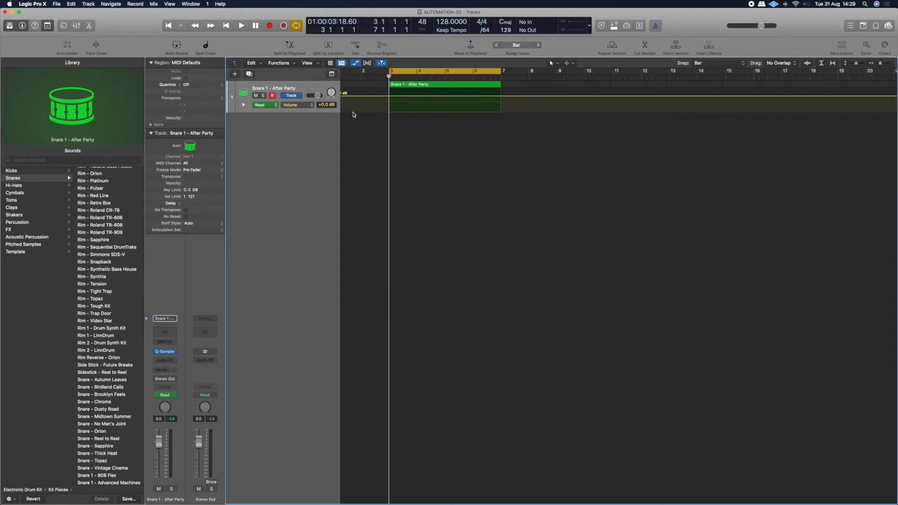
pyautogui.click(390, 98)
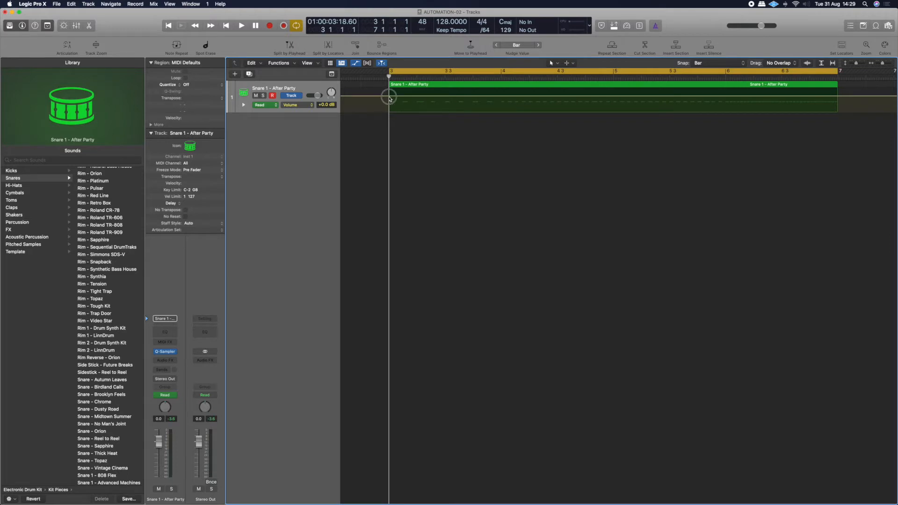
pyautogui.click(838, 98)
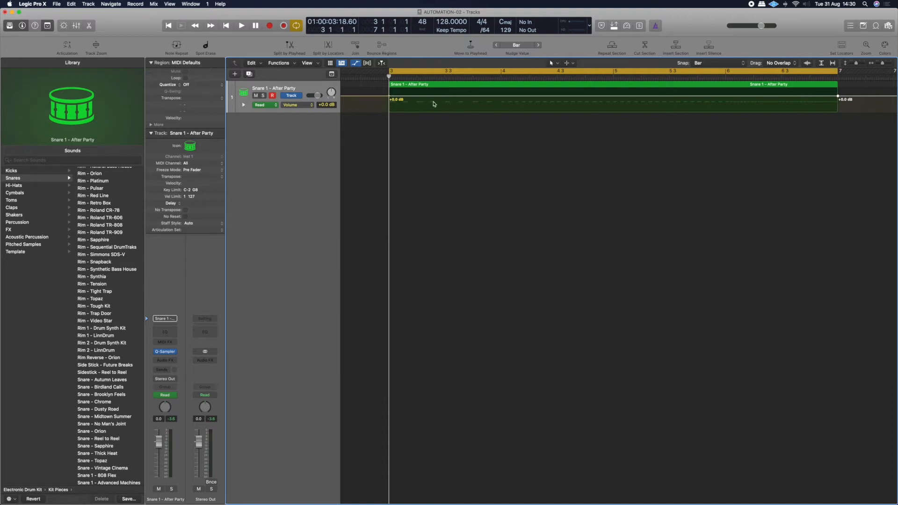
# Add a volume point just before bar 3, and shape a ramp from -25.8 dB at bar 3 to +3.4 dB at bar 7.
pyautogui.click(383, 96)
pyautogui.moveTo(389, 97); pyautogui.dragTo(390, 110)
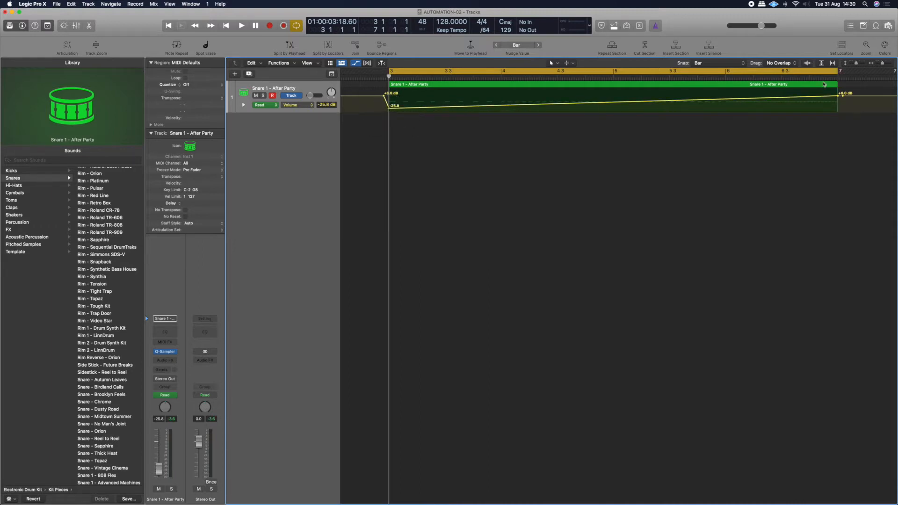
pyautogui.moveTo(839, 96); pyautogui.dragTo(838, 92)
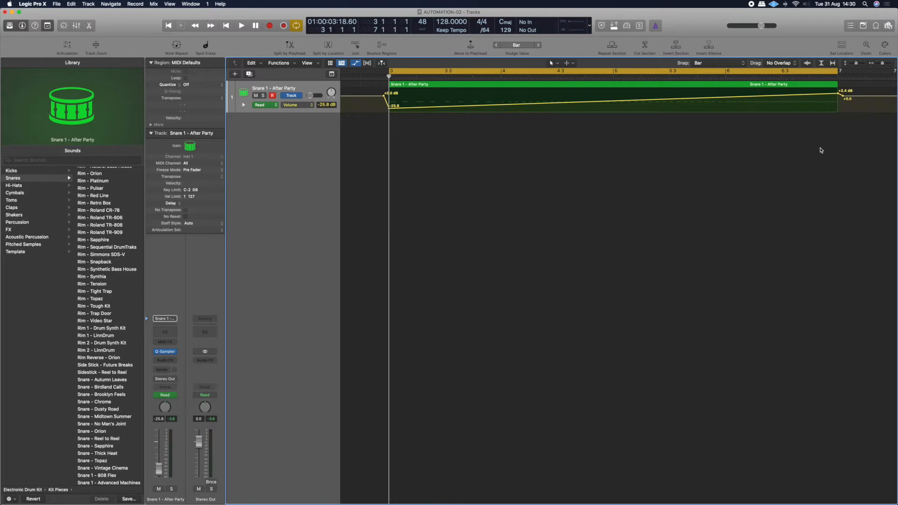
# Play back the snare region to check the volume automation against the channel fader, and stop playback.
pyautogui.press('space')
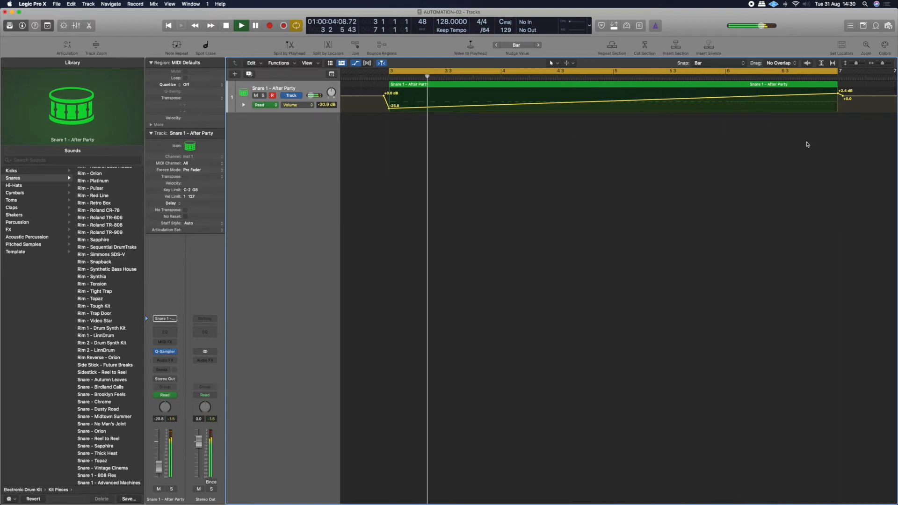
pyautogui.press('space')
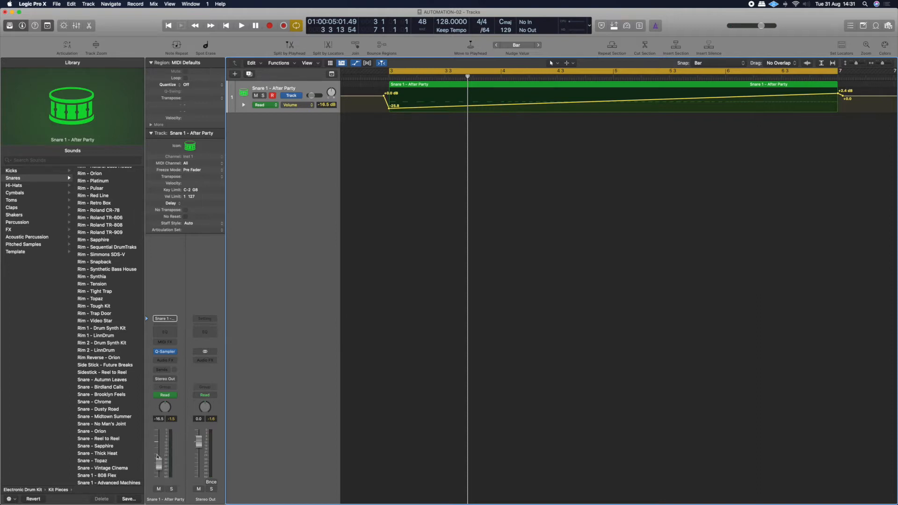
pyautogui.press('space')
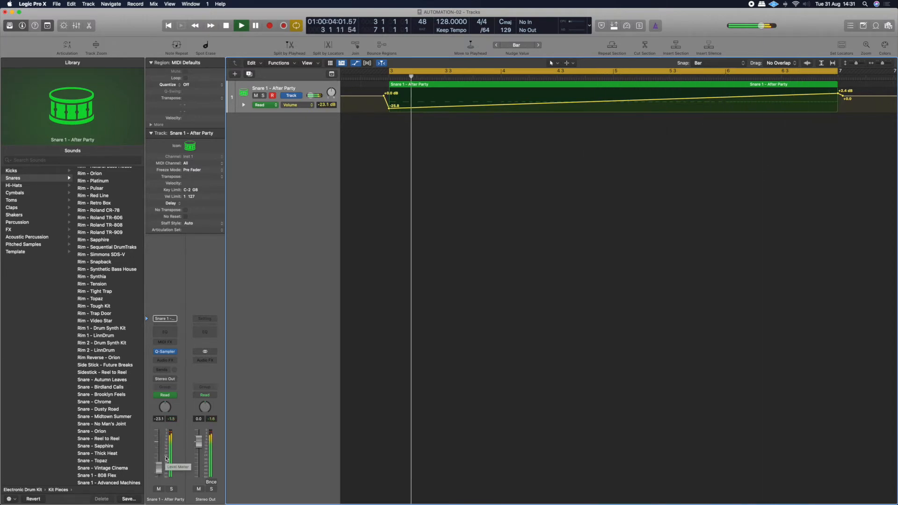
pyautogui.press('space')
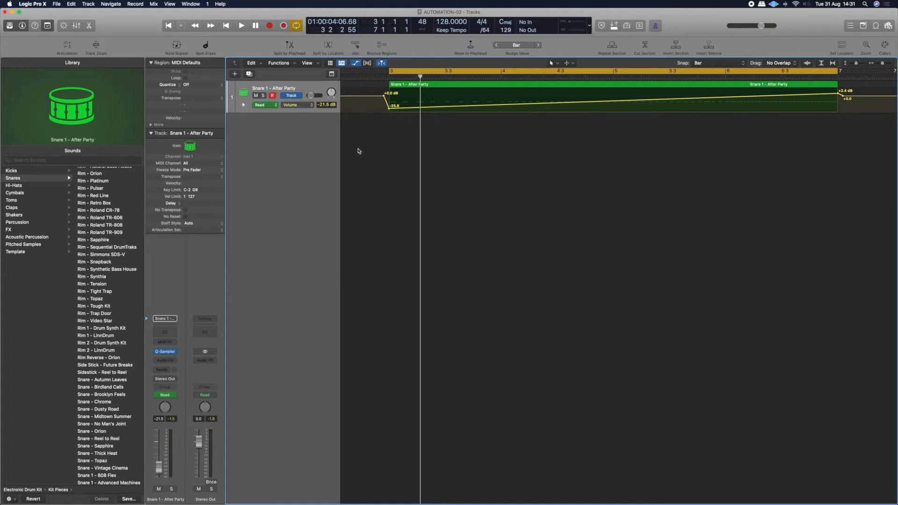
# Switch the snare track's displayed automation parameter to Main Pan, Absolute.
pyautogui.click(302, 105)
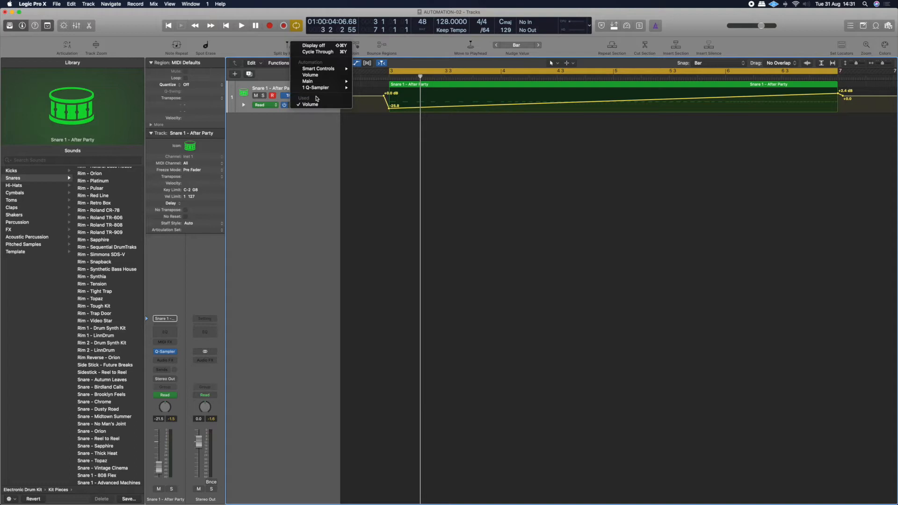
pyautogui.moveTo(314, 83)
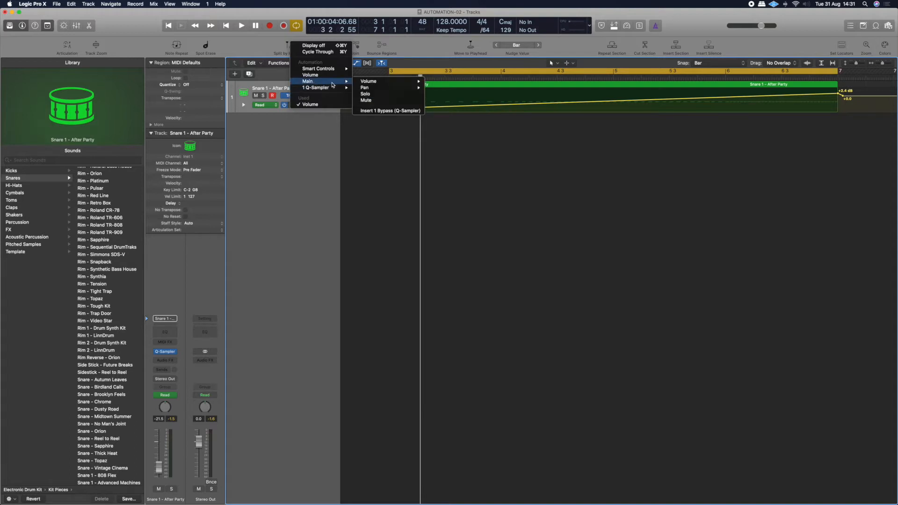
pyautogui.moveTo(368, 89)
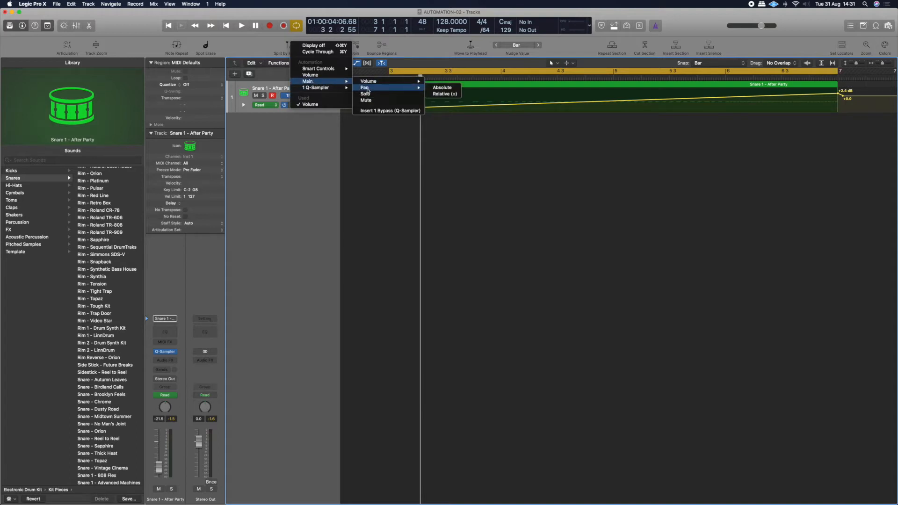
pyautogui.click(452, 88)
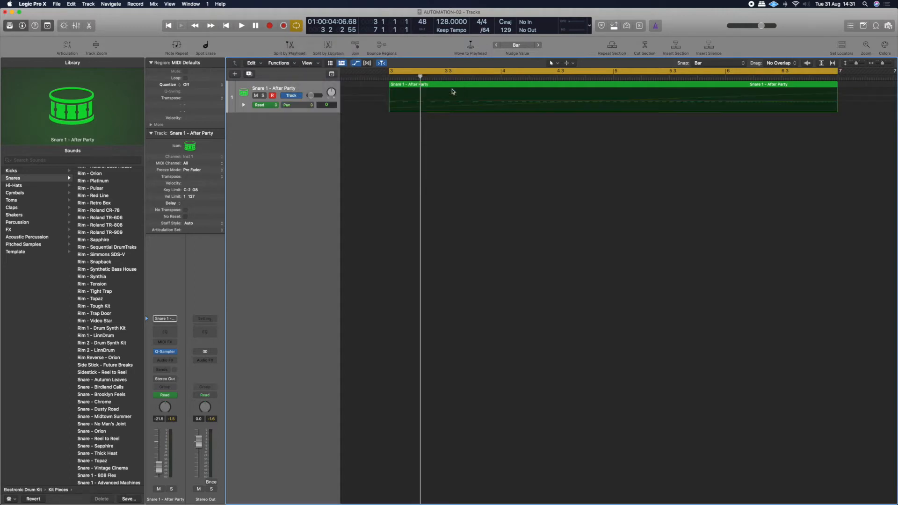
pyautogui.click(301, 107)
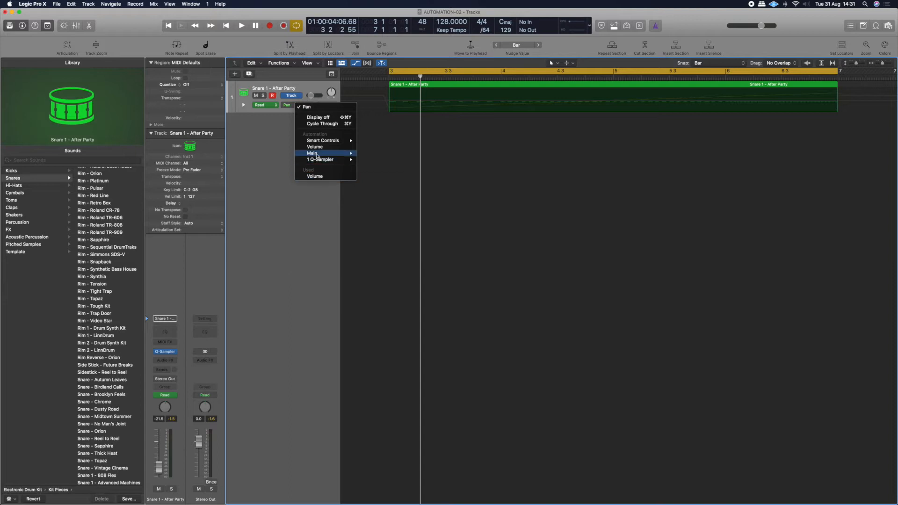
pyautogui.moveTo(330, 153)
pyautogui.moveTo(374, 161)
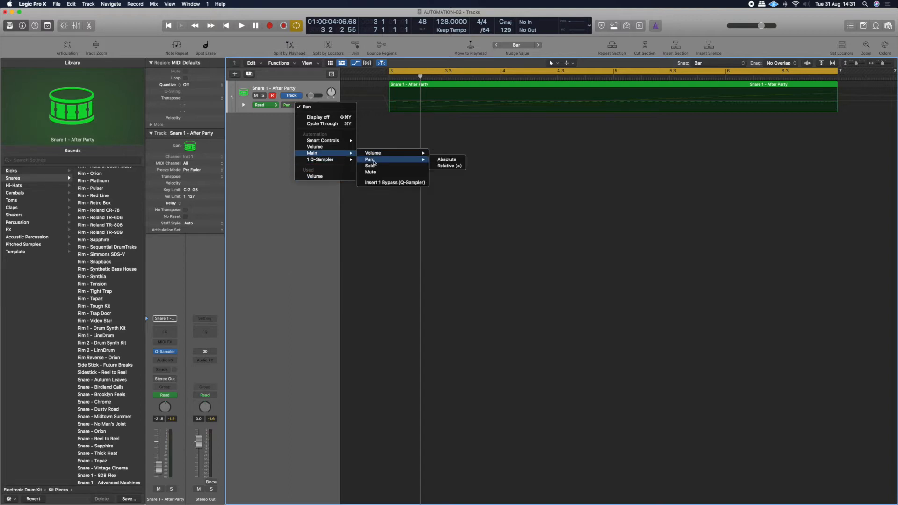
pyautogui.click(442, 159)
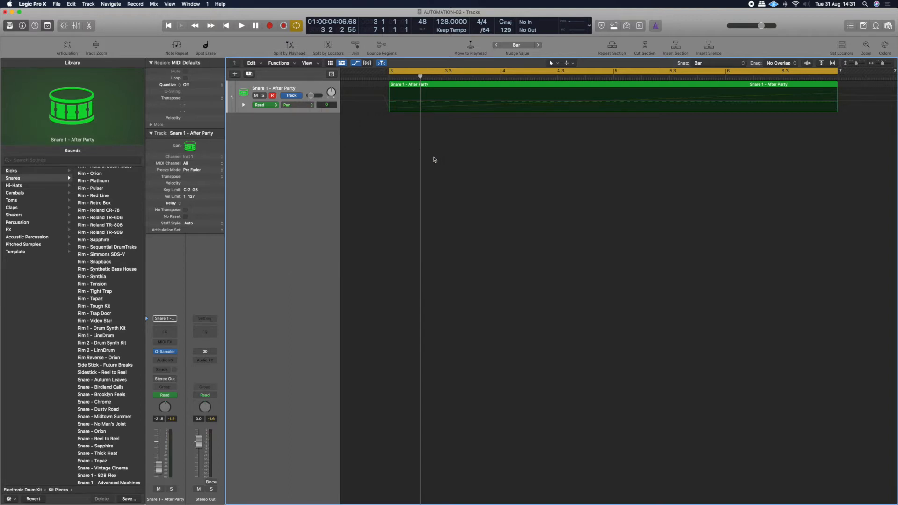
# Add pan automation points just before bar 3 and at bars 3, 4, 5, 6 and 7 along the snare region.
pyautogui.press('super+Right')
pyautogui.press('super+Left')
pyautogui.press('super+Left')
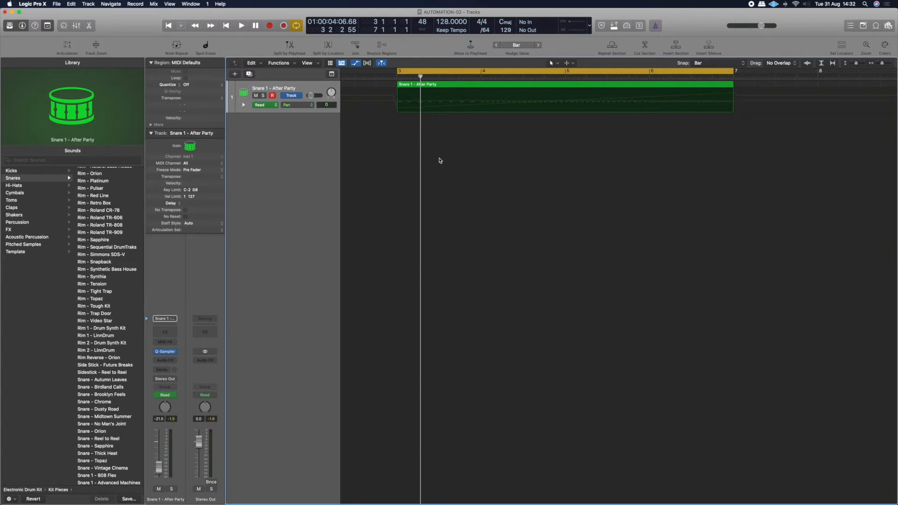
pyautogui.press('super+Right')
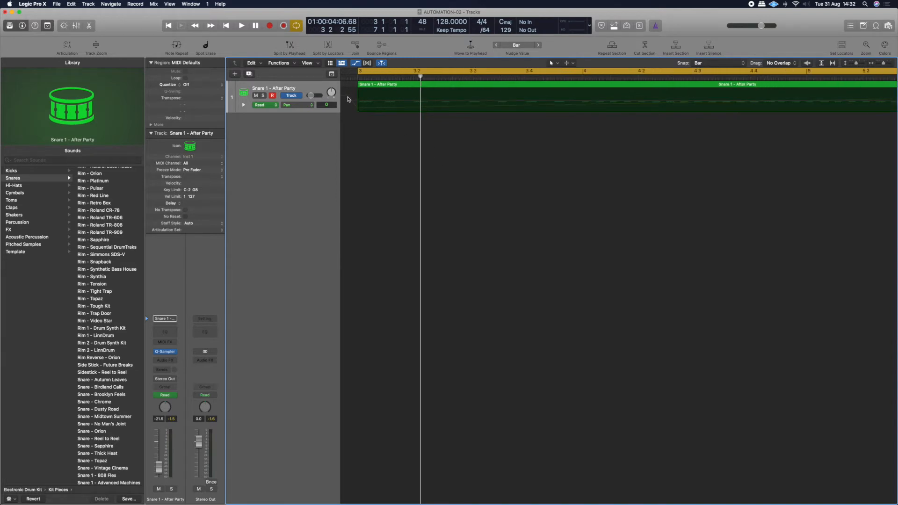
pyautogui.press('super+Left')
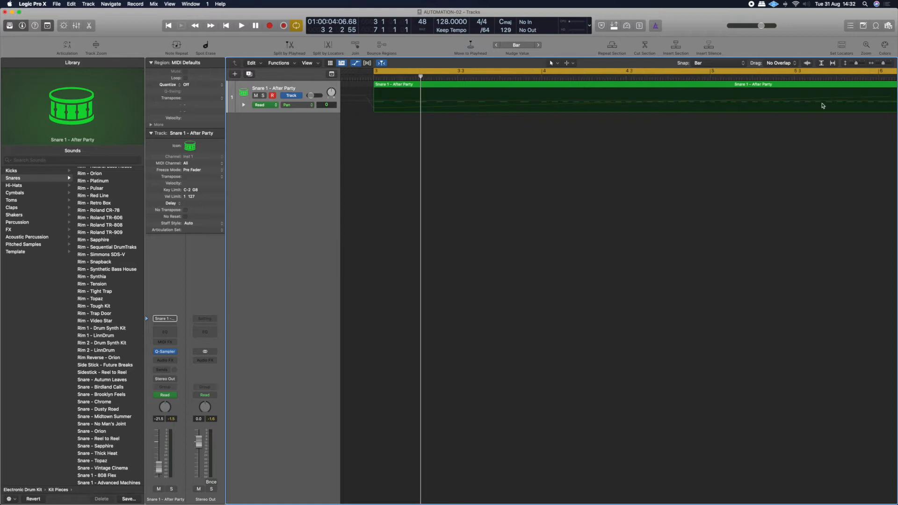
pyautogui.press('super+Left')
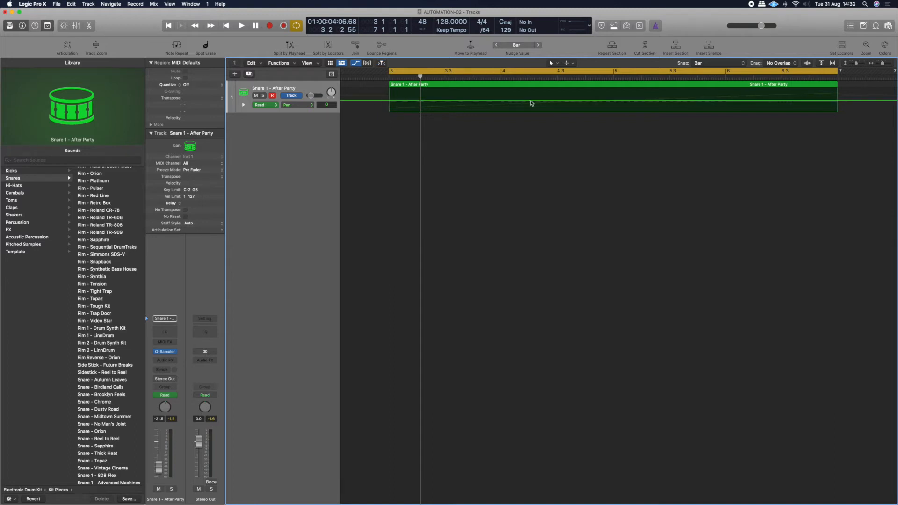
pyautogui.press('super+Right')
pyautogui.press('super+Left')
pyautogui.click(390, 101)
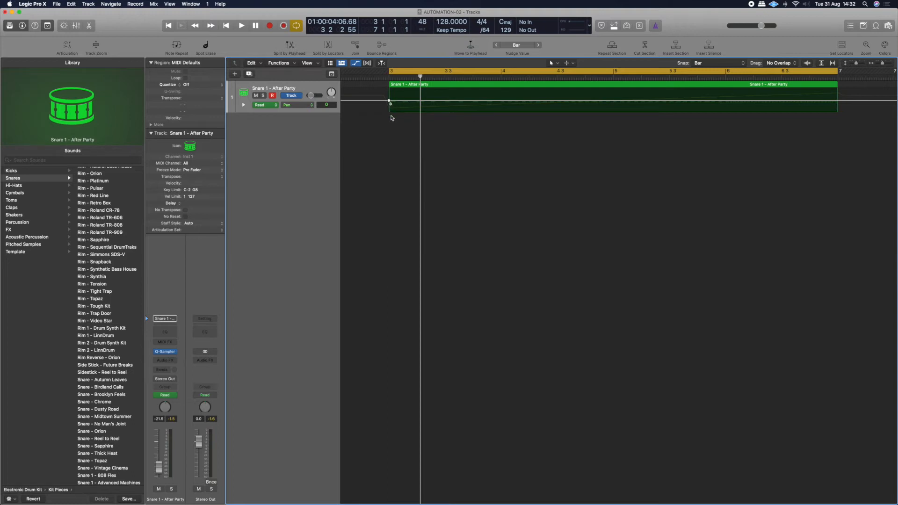
pyautogui.click(383, 101)
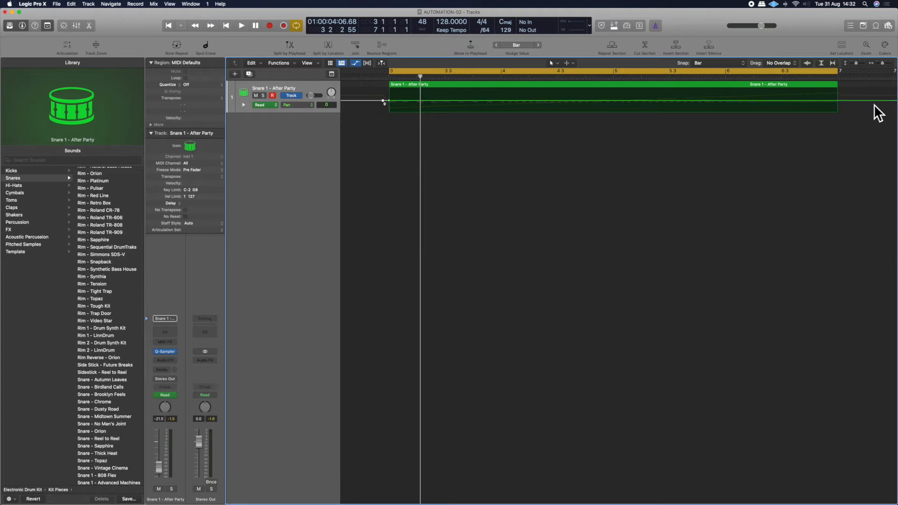
pyautogui.click(840, 101)
pyautogui.click(502, 101)
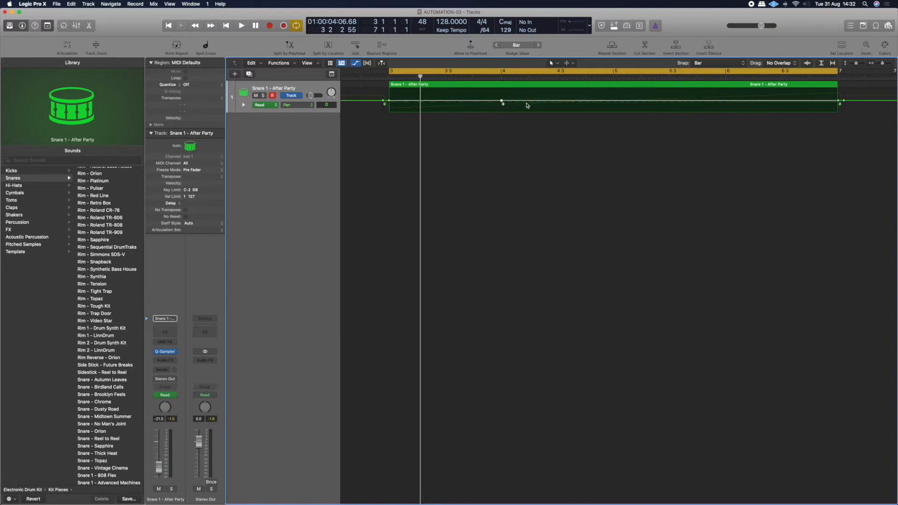
pyautogui.click(613, 101)
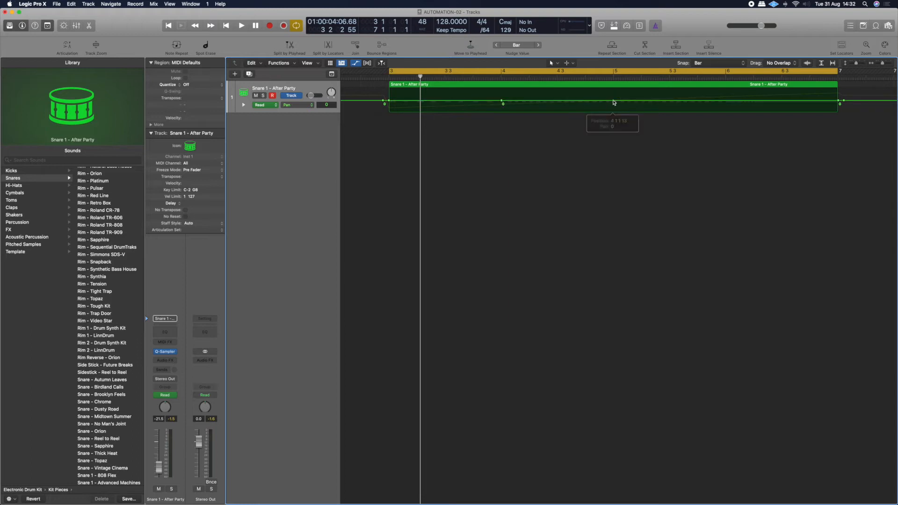
pyautogui.click(726, 101)
# Shape the pan into a zigzag: +63 at bars 3, 5 and 7, and -64 at bars 4 and 6.
pyautogui.moveTo(390, 102); pyautogui.dragTo(389, 111)
pyautogui.moveTo(503, 100); pyautogui.dragTo(502, 89)
pyautogui.moveTo(614, 101); pyautogui.dragTo(613, 111)
pyautogui.moveTo(727, 103); pyautogui.dragTo(726, 90)
pyautogui.moveTo(840, 103); pyautogui.dragTo(838, 112)
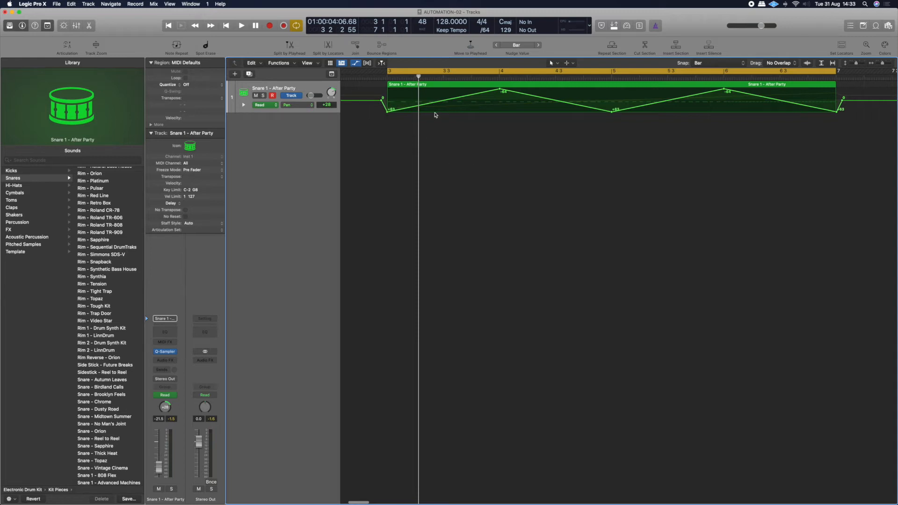
# Play back the snare region to hear the pan automation, and return the playhead to bar 3.
pyautogui.press('space')
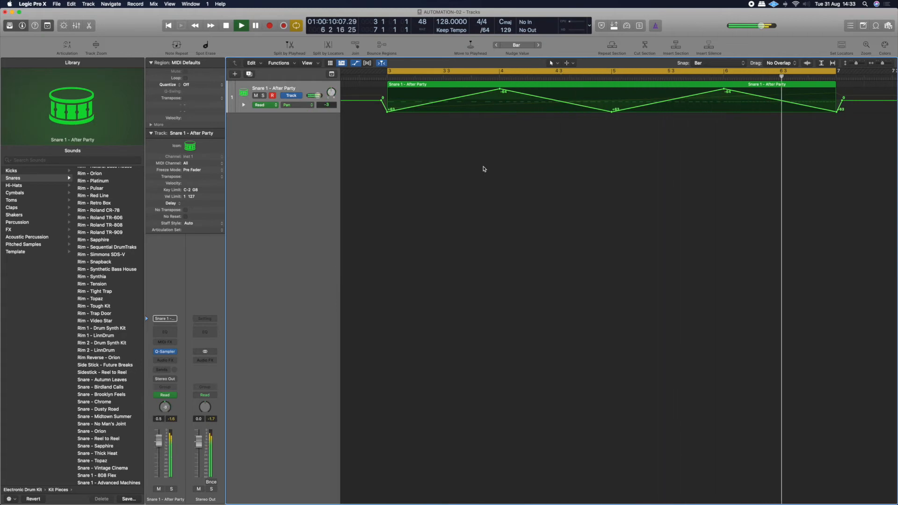
pyautogui.press('space')
pyautogui.press('Return')
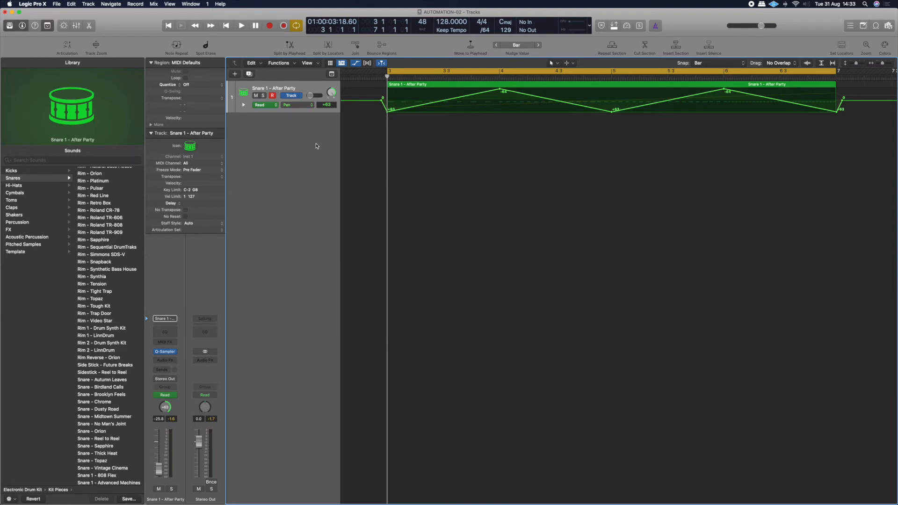
# Set the snare track's automation mode to Touch.
pyautogui.click(266, 107)
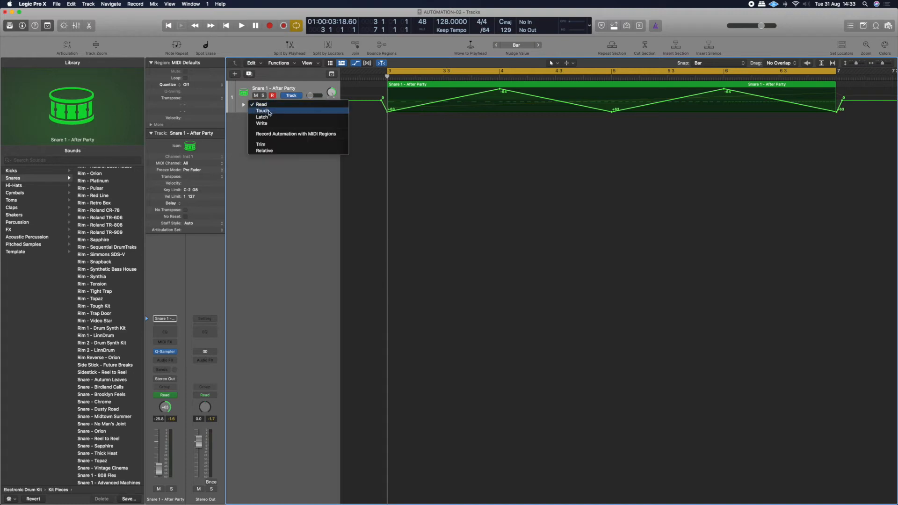
pyautogui.click(268, 112)
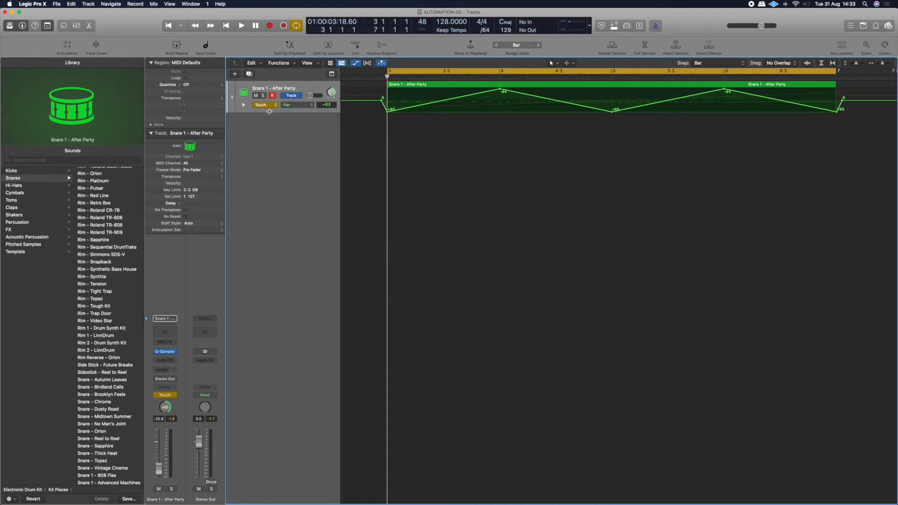
pyautogui.click(299, 106)
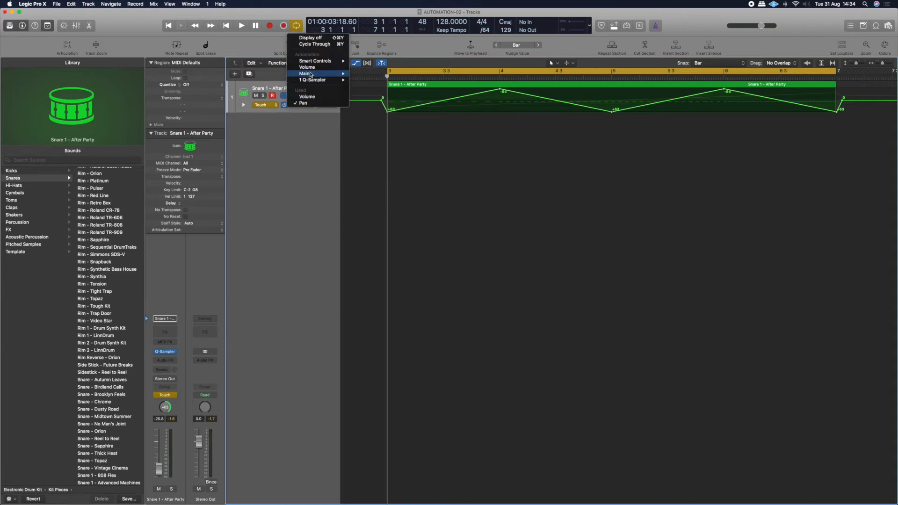
pyautogui.moveTo(310, 75)
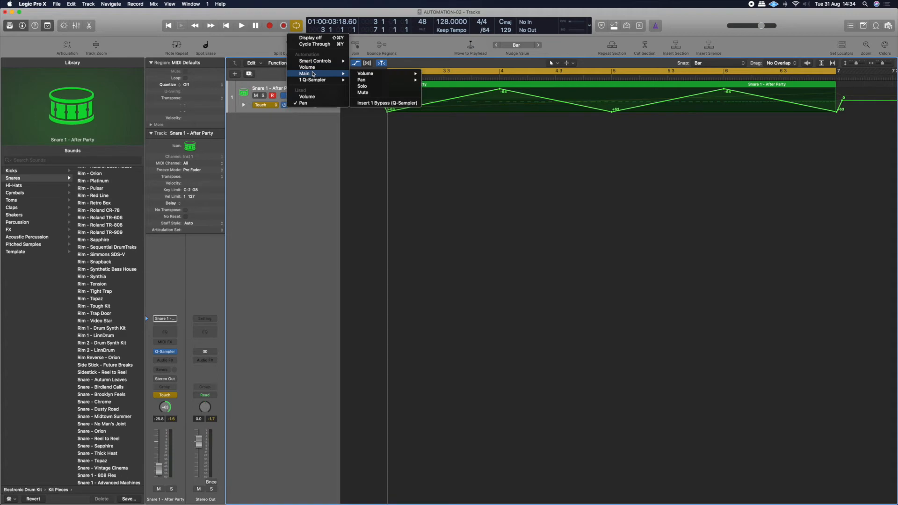
pyautogui.click(321, 154)
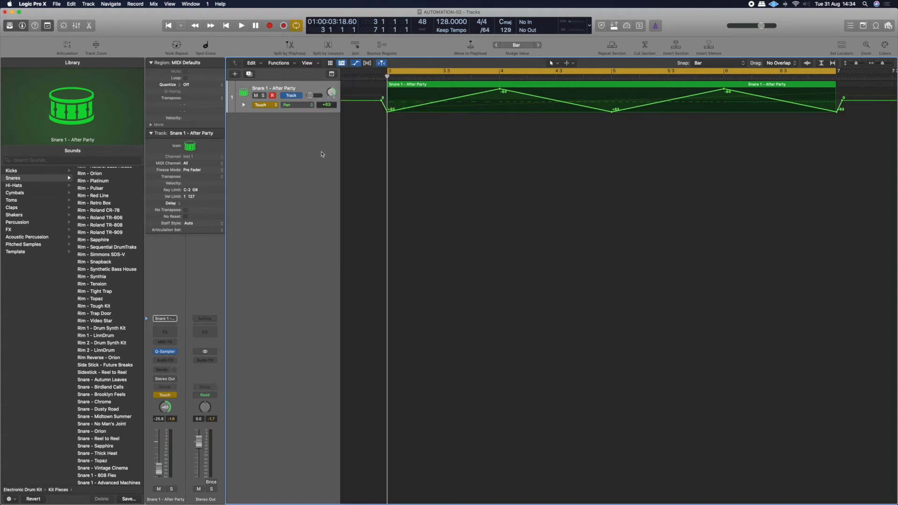
pyautogui.click(274, 105)
pyautogui.click(266, 99)
pyautogui.click(271, 106)
pyautogui.click(263, 111)
# Insert a Channel EQ on the snare track, place its window below the track, and play back the roll through it.
pyautogui.click(174, 333)
pyautogui.moveTo(461, 100); pyautogui.dragTo(519, 149)
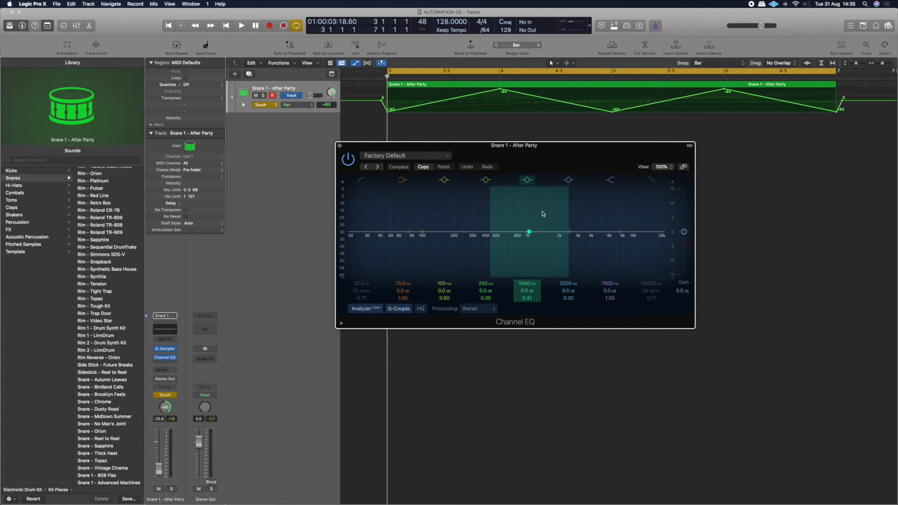
pyautogui.press('space')
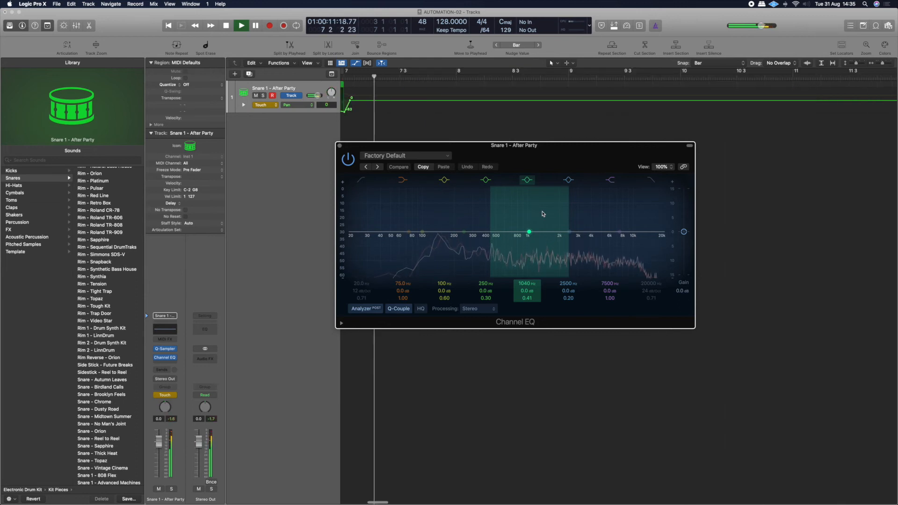
pyautogui.press('space')
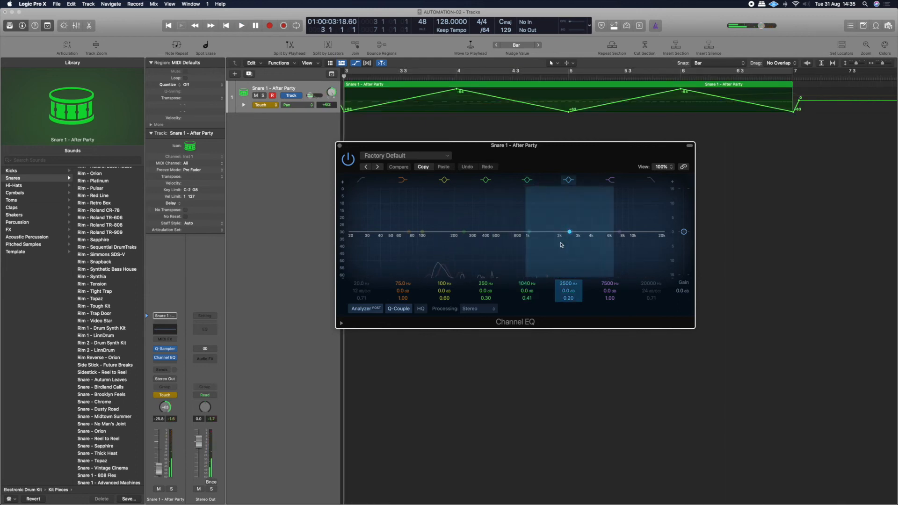
# Toggle the Channel EQ's 2500 Hz peak band off and on again, and move the EQ window aside.
pyautogui.click(570, 182)
pyautogui.click(569, 181)
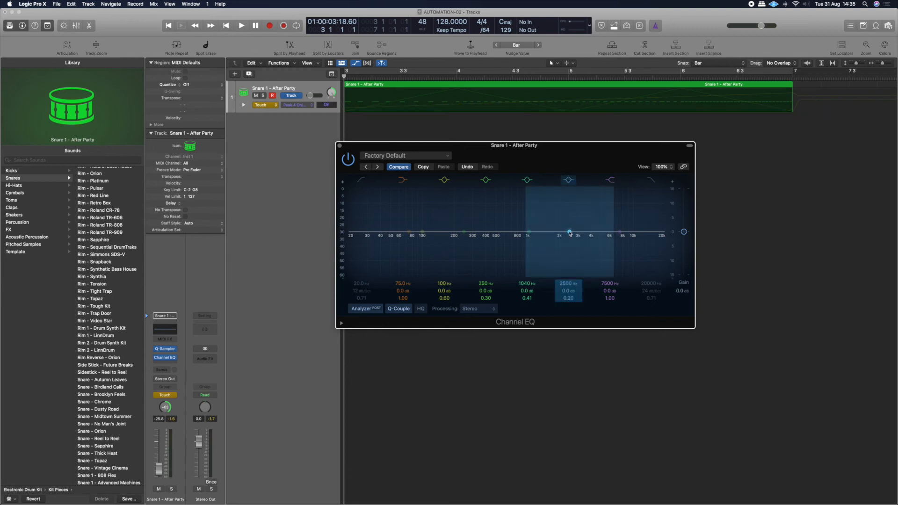
pyautogui.moveTo(509, 146); pyautogui.dragTo(537, 146)
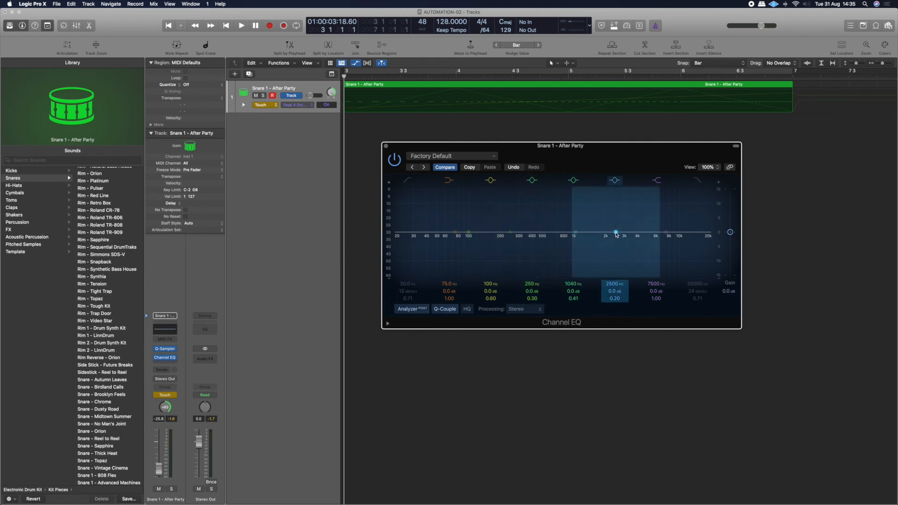
# Record Touch automation during playback by sweeping the 2500 Hz EQ band's frequency and gain across the spectrum, down to about 87.5 Hz and back up.
pyautogui.press('space')
pyautogui.moveTo(616, 233); pyautogui.dragTo(669, 251)
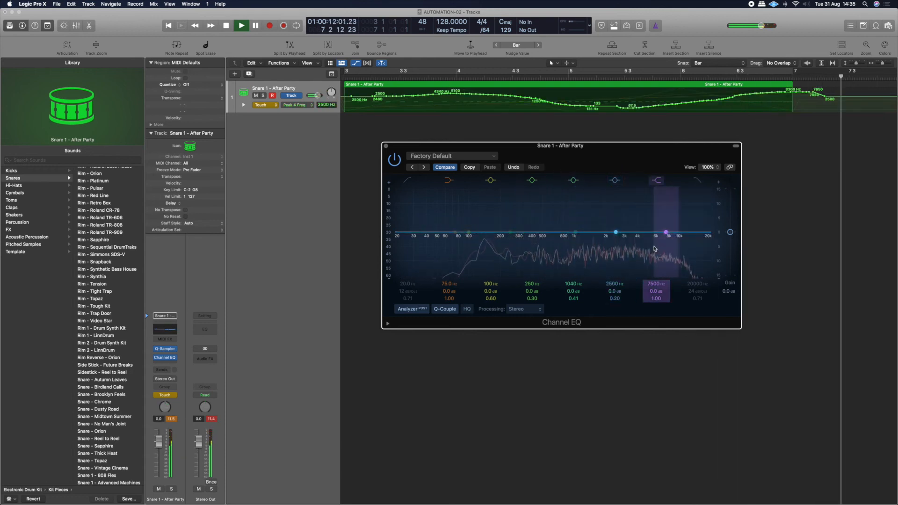
pyautogui.press('space')
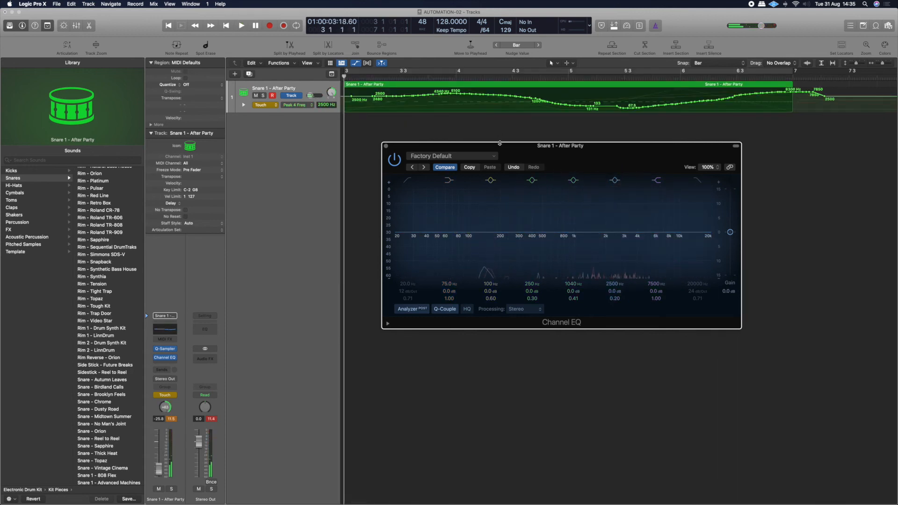
# Move the EQ window clear of the automation lane and play back the snare roll to check the recorded EQ sweep.
pyautogui.moveTo(527, 149); pyautogui.dragTo(517, 184)
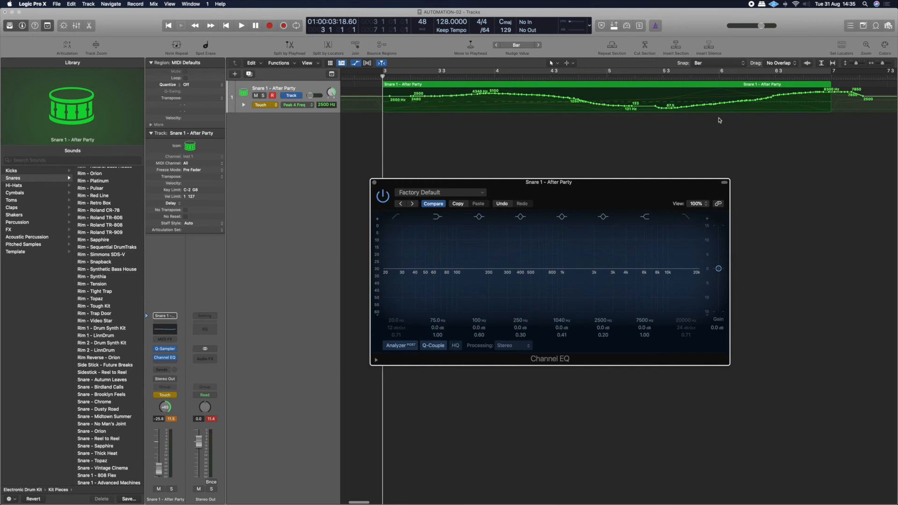
pyautogui.press('space')
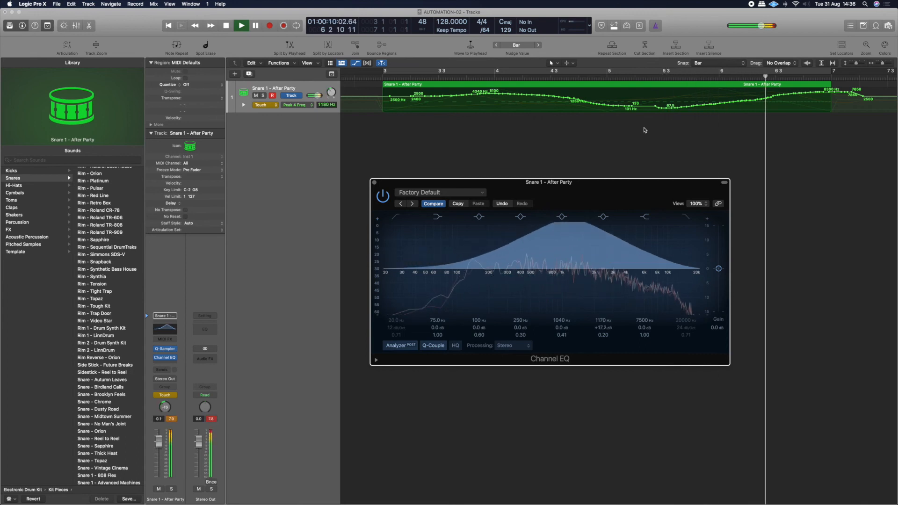
pyautogui.press('space')
pyautogui.moveTo(592, 178); pyautogui.dragTo(593, 166)
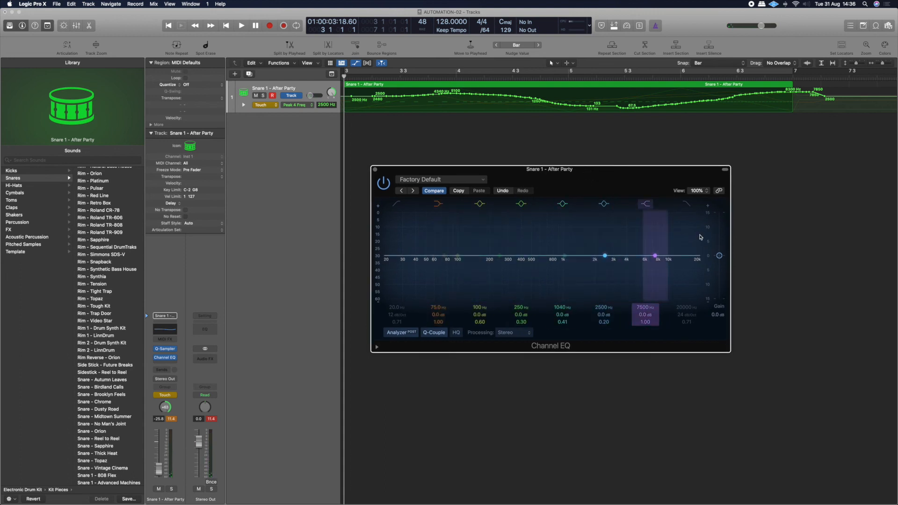